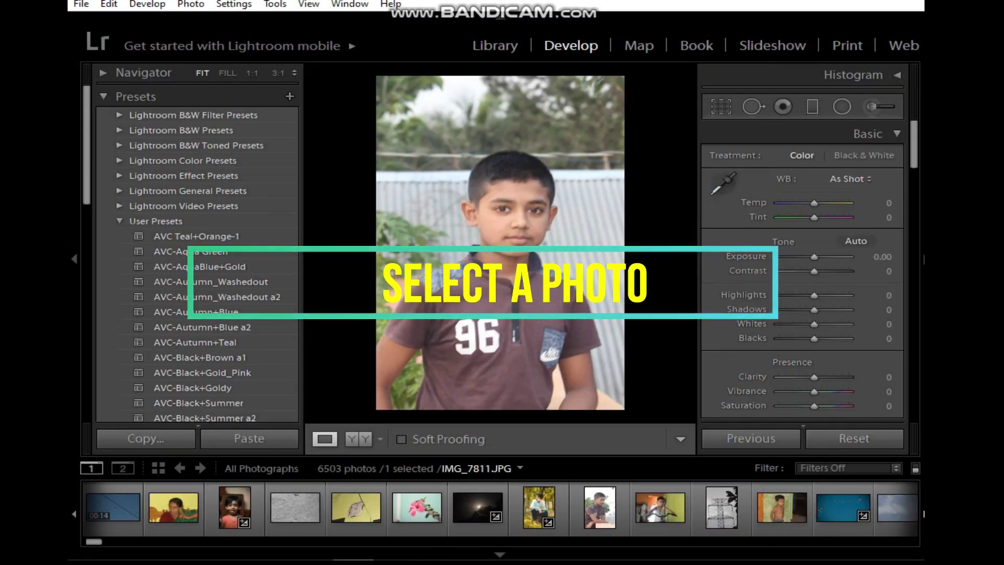
# Find and load IMG_5360.JPG, the forest portrait, from the Develop filmstrip.
pyautogui.scroll(-3, 502, 507)
pyautogui.scroll(-3, 502, 507)
pyautogui.scroll(-2, 502, 507)
pyautogui.scroll(-2, 503, 507)
pyautogui.scroll(-2, 502, 507)
pyautogui.scroll(-2, 502, 507)
pyautogui.scroll(-2, 502, 507)
pyautogui.scroll(-2, 502, 507)
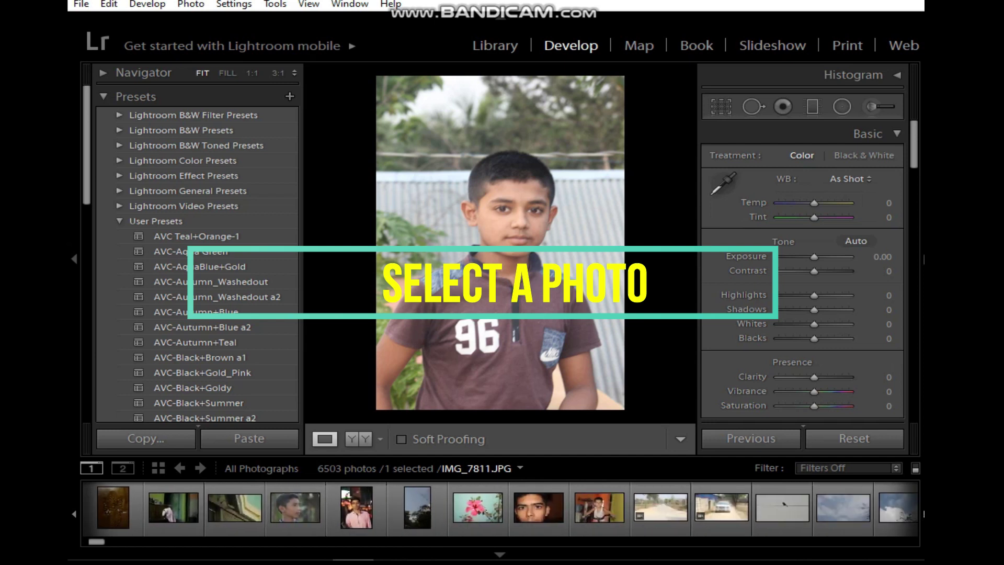
pyautogui.scroll(-2, 503, 507)
pyautogui.scroll(-2, 502, 507)
pyautogui.scroll(-2, 502, 508)
pyautogui.scroll(-2, 503, 507)
pyautogui.scroll(-2, 502, 507)
pyautogui.click(173, 507)
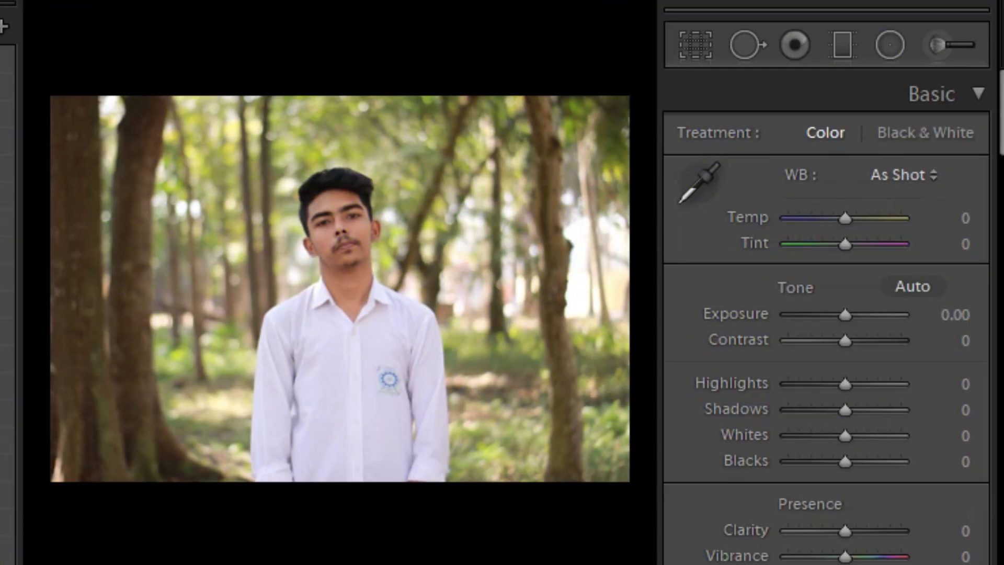
# Set Exposure +0.24, Contrast +21, Highlights −100, Whites −33, Blacks −14, Clarity +12, Tint −17.
pyautogui.moveTo(845, 314); pyautogui.dragTo(853, 341)
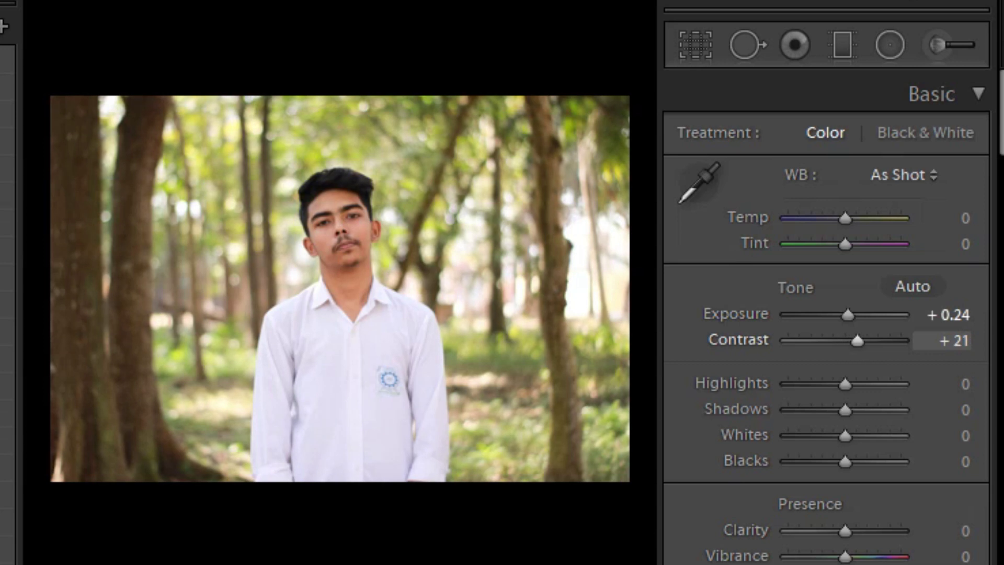
pyautogui.moveTo(845, 384); pyautogui.dragTo(787, 384)
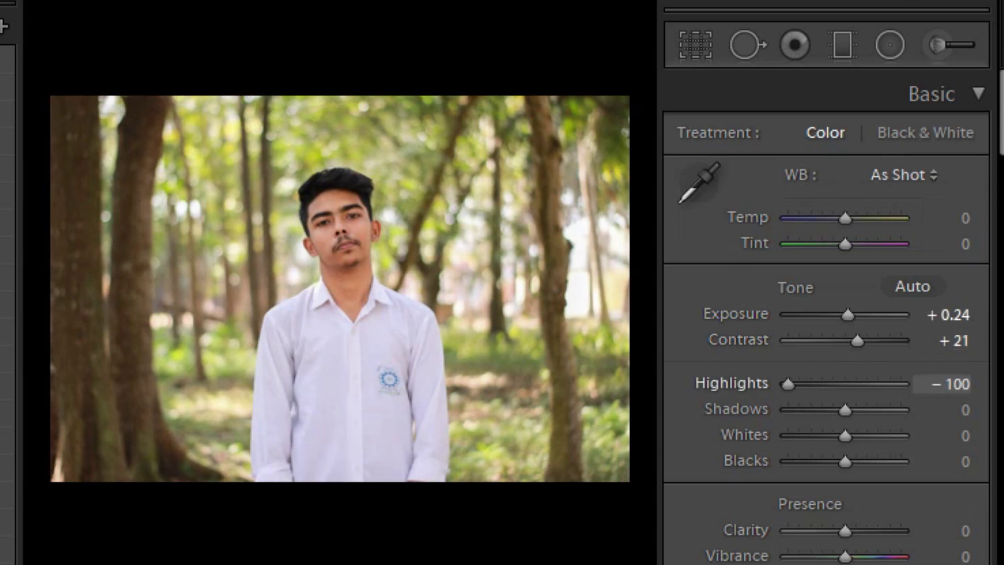
pyautogui.moveTo(846, 410)
pyautogui.mouseDown()
pyautogui.moveTo(826, 435)
pyautogui.moveTo(842, 462)
pyautogui.moveTo(830, 462)
pyautogui.mouseUp()
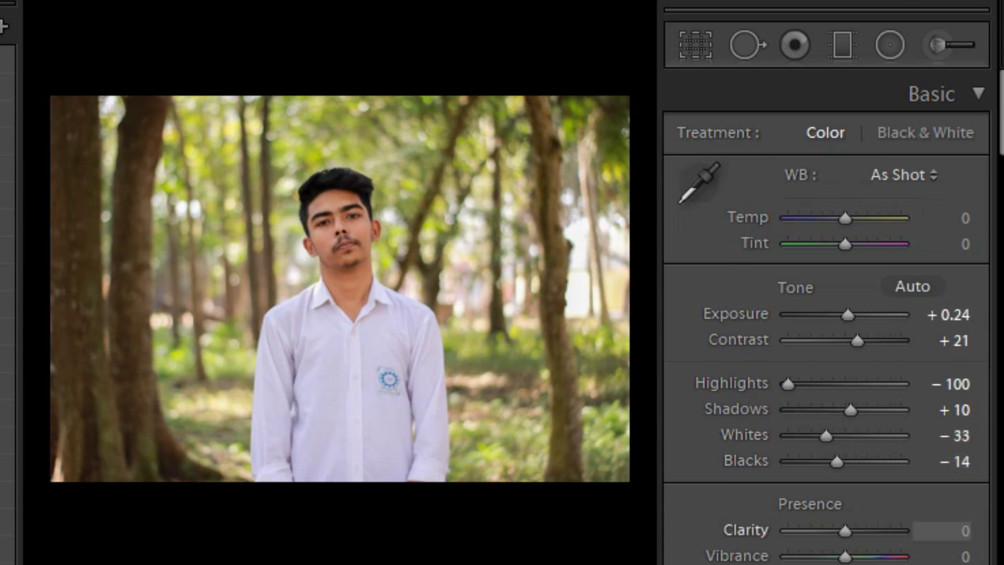
pyautogui.moveTo(845, 531)
pyautogui.mouseDown()
pyautogui.moveTo(855, 531)
pyautogui.moveTo(848, 556)
pyautogui.moveTo(856, 556)
pyautogui.mouseUp()
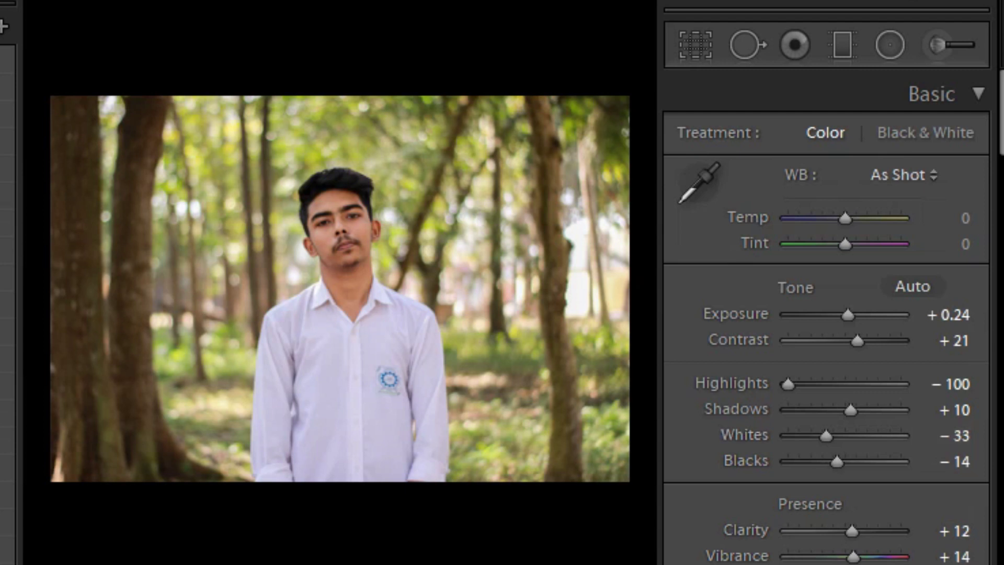
pyautogui.moveTo(845, 244); pyautogui.dragTo(840, 244)
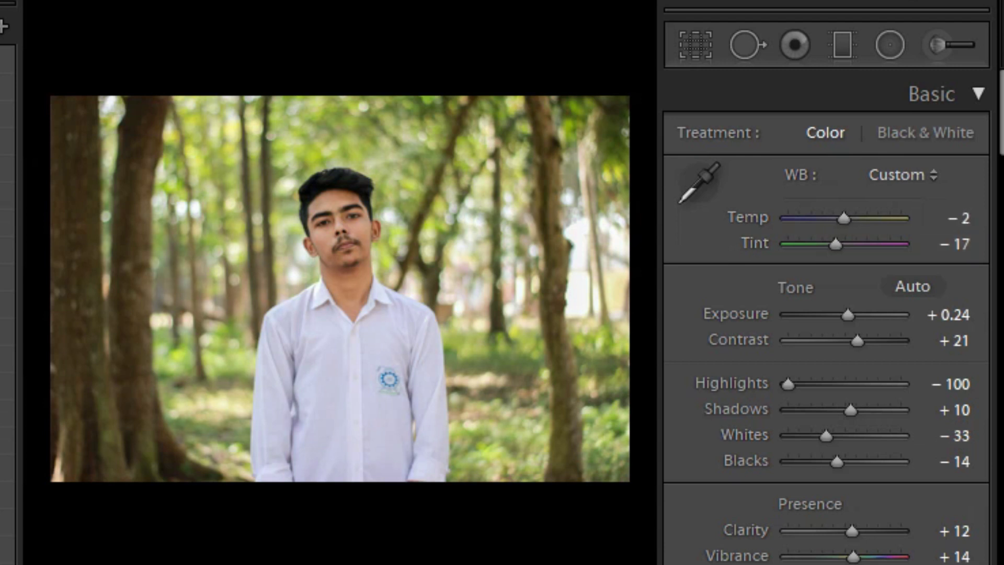
# Add midtone, shadow and upper-tone points to the RGB tone curve.
pyautogui.scroll(-3, 941, 314)
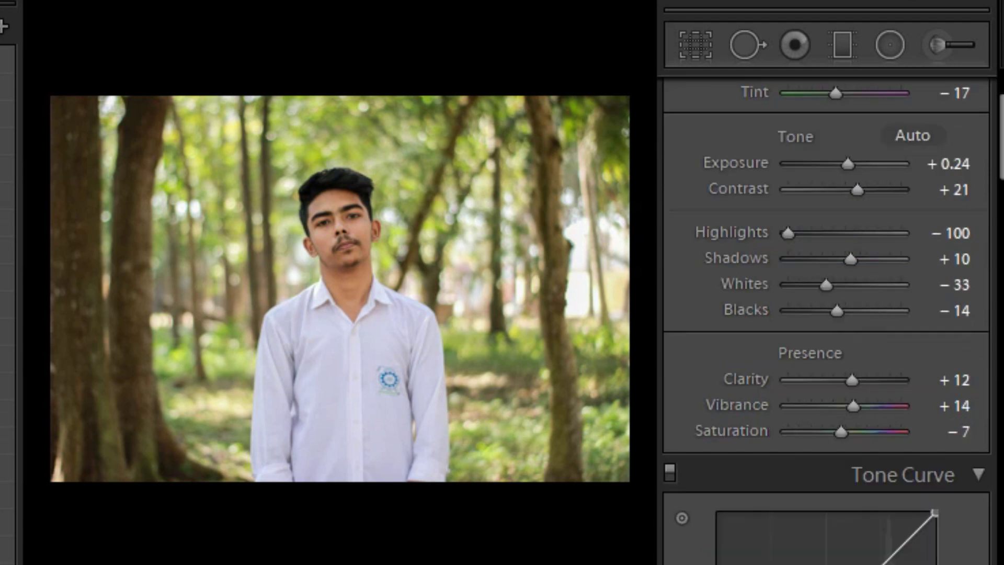
pyautogui.scroll(-3, 941, 314)
pyautogui.scroll(-3, 827, 314)
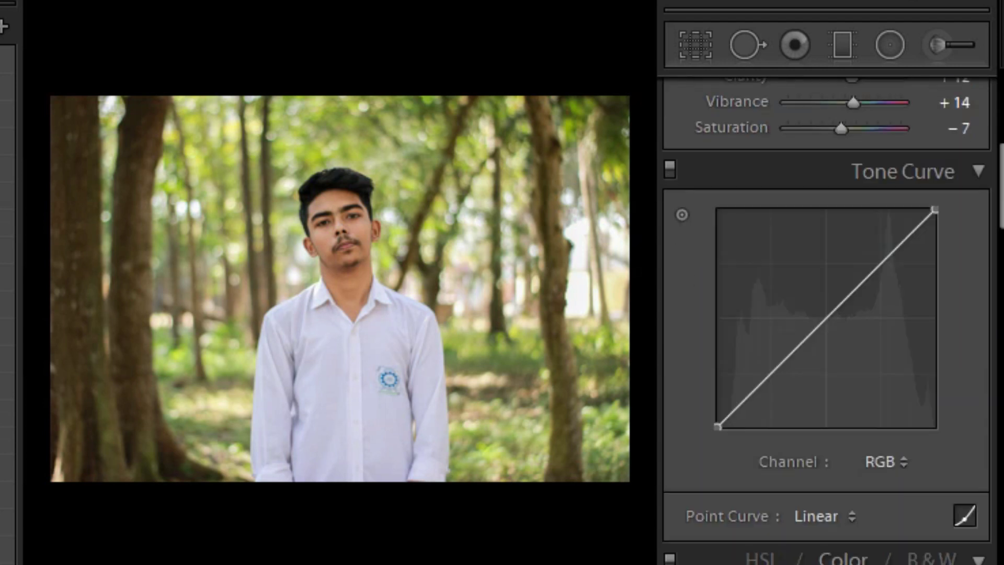
pyautogui.click(826, 317)
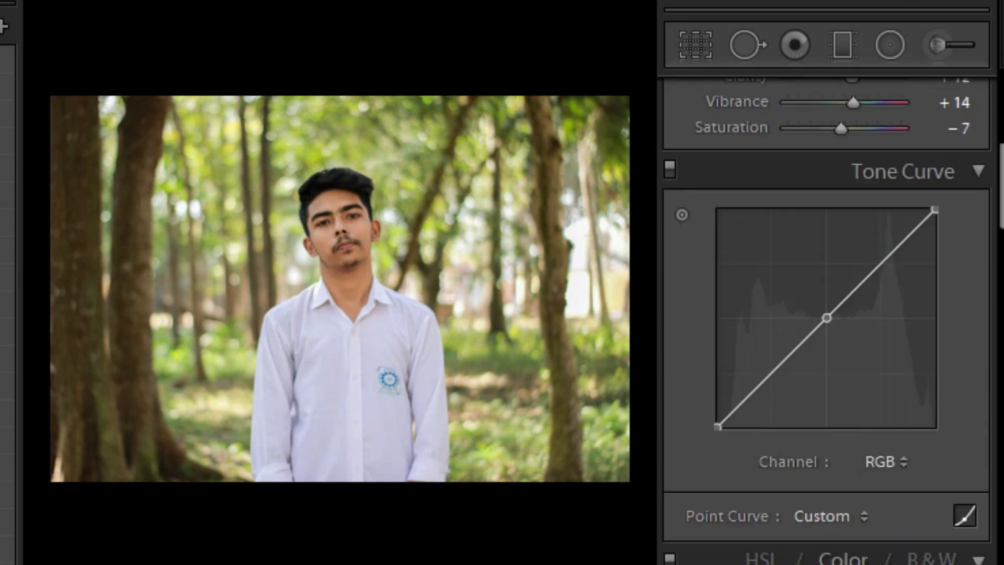
pyautogui.click(771, 374)
pyautogui.click(881, 263)
# Shape the curve points into a gentle S and lift the black point for faded shadows.
pyautogui.moveTo(802, 341); pyautogui.dragTo(805, 343)
pyautogui.click(882, 263)
pyautogui.moveTo(858, 284); pyautogui.dragTo(857, 285)
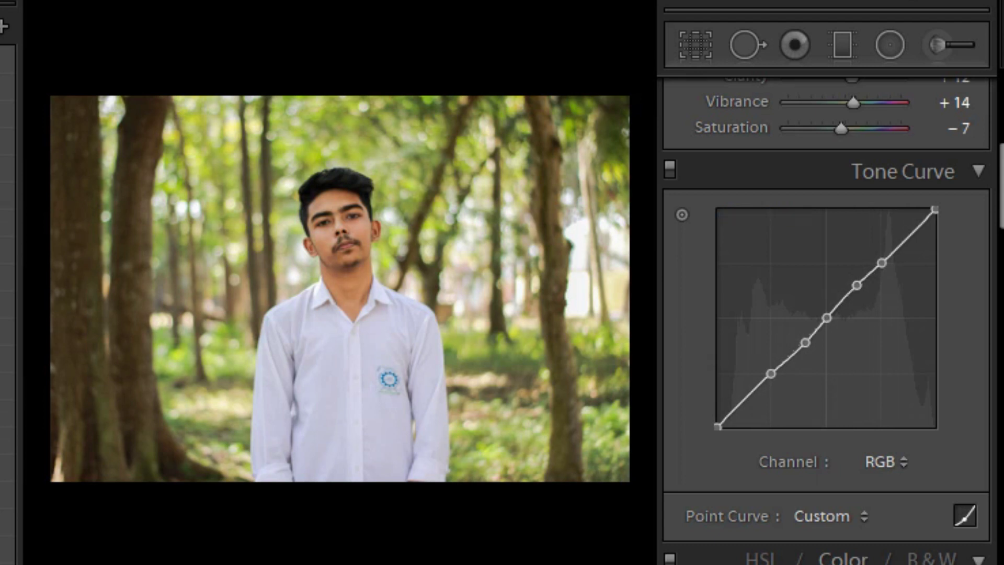
pyautogui.click(753, 391)
pyautogui.moveTo(717, 426); pyautogui.dragTo(718, 420)
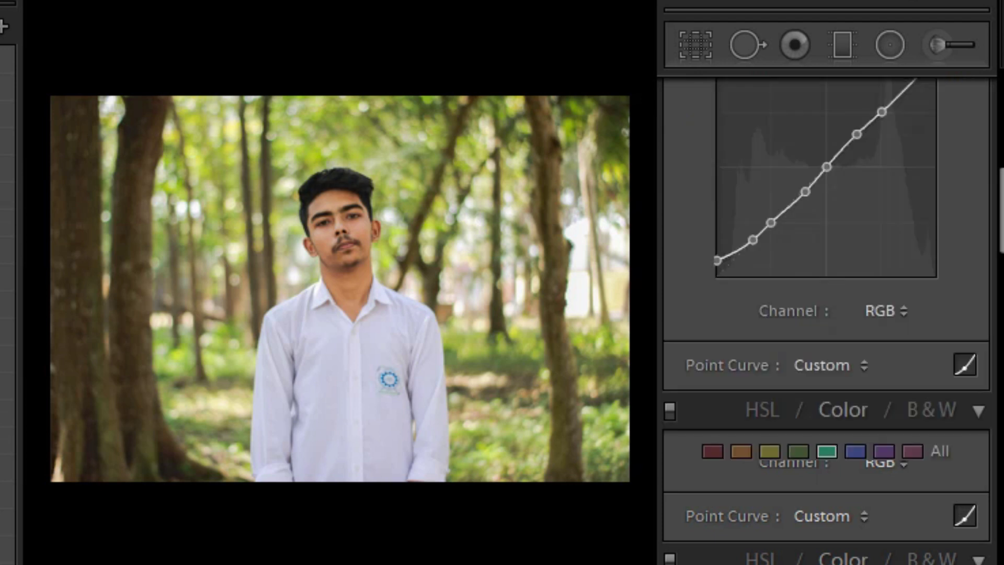
pyautogui.scroll(-3, 827, 313)
# Shift the Green hue toward yellow and desaturate and darken the greens.
pyautogui.scroll(-3, 826, 313)
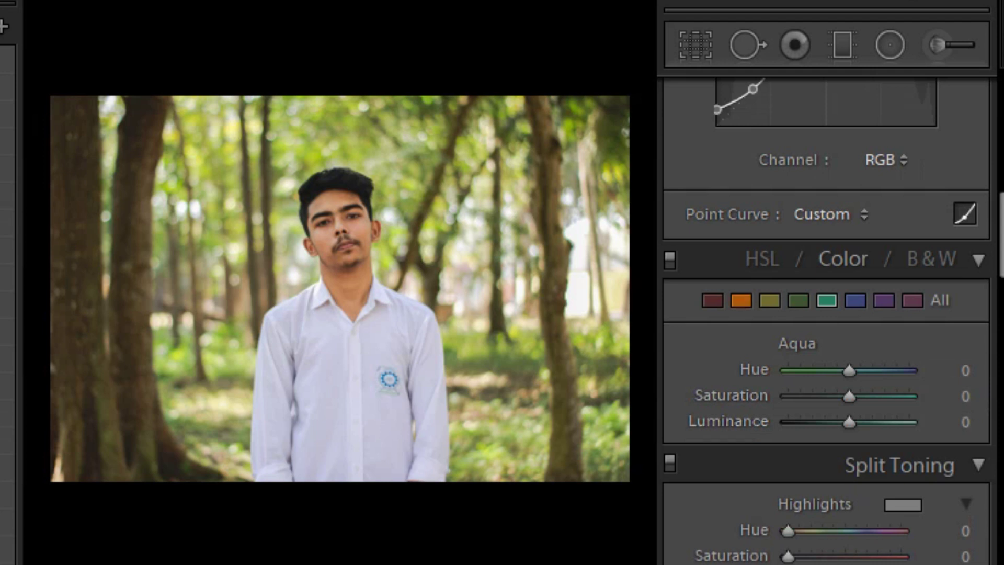
pyautogui.click(798, 300)
pyautogui.moveTo(849, 370); pyautogui.dragTo(787, 370)
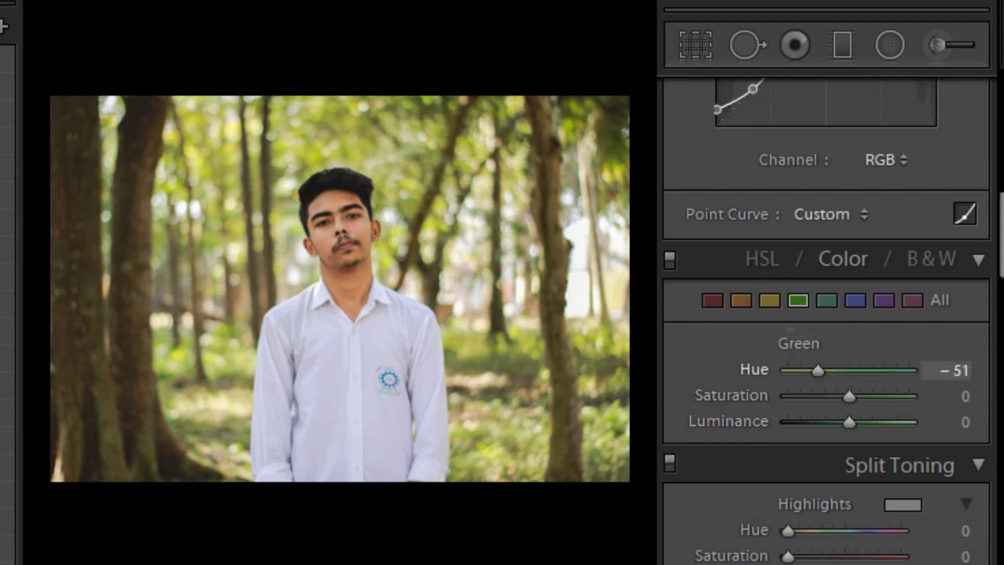
pyautogui.moveTo(849, 396)
pyautogui.mouseDown()
pyautogui.moveTo(815, 396)
pyautogui.moveTo(788, 422)
pyautogui.moveTo(813, 422)
pyautogui.moveTo(793, 371)
pyautogui.moveTo(898, 370)
pyautogui.moveTo(800, 371)
pyautogui.moveTo(822, 370)
pyautogui.moveTo(817, 396)
pyautogui.moveTo(900, 370)
pyautogui.moveTo(860, 370)
pyautogui.moveTo(842, 396)
pyautogui.mouseUp()
# Shift the Yellow and Orange hues, with Orange Hue +18 and Saturation −11.
pyautogui.click(769, 300)
pyautogui.click(742, 300)
pyautogui.moveTo(849, 422)
pyautogui.mouseDown()
pyautogui.moveTo(863, 422)
pyautogui.moveTo(847, 422)
pyautogui.mouseUp()
# Set Blue Hue −51 and Luminance −18, then shift the Purple hue to +87.
pyautogui.click(855, 300)
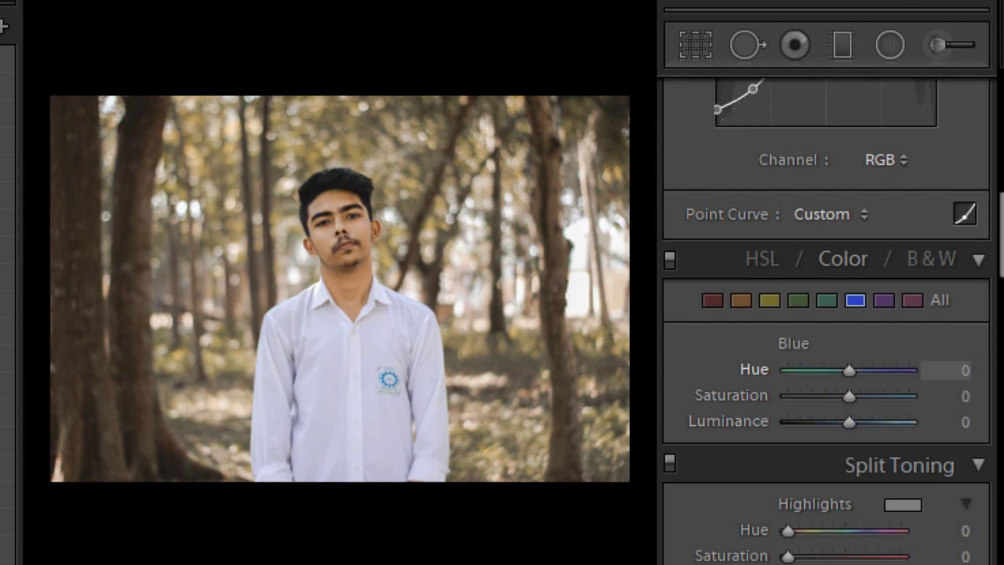
pyautogui.moveTo(849, 371); pyautogui.dragTo(787, 370)
pyautogui.moveTo(849, 396); pyautogui.dragTo(894, 396)
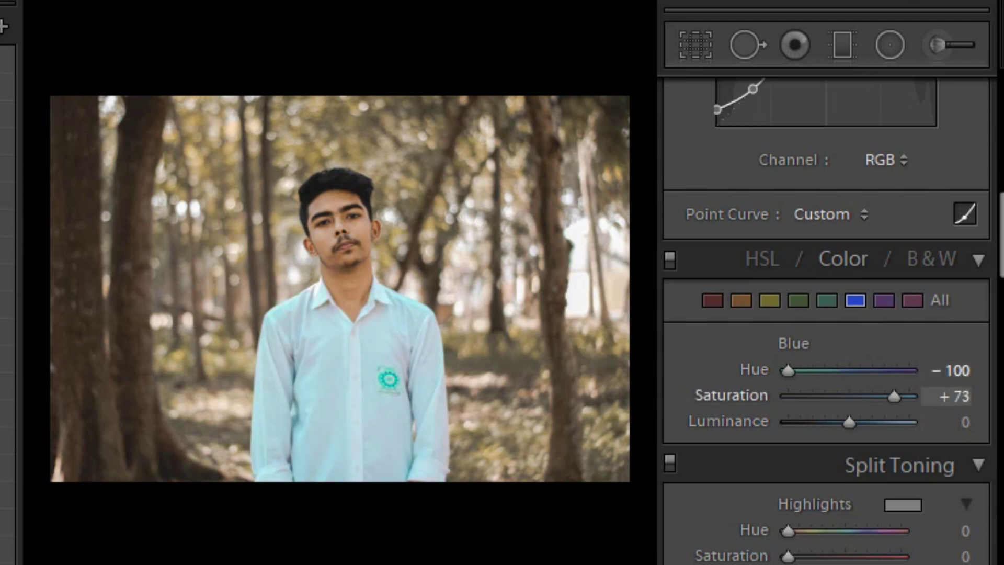
pyautogui.moveTo(849, 422); pyautogui.dragTo(838, 422)
pyautogui.moveTo(898, 396); pyautogui.dragTo(852, 396)
pyautogui.moveTo(788, 371); pyautogui.dragTo(902, 371)
pyautogui.click(883, 300)
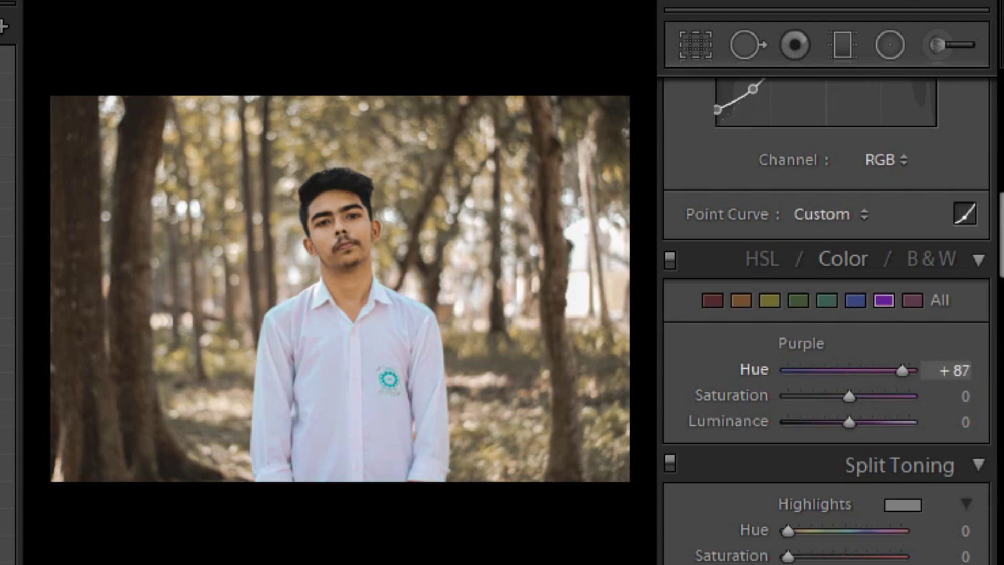
# Give the highlights a split-tone tint of Hue 94, Saturation 7.
pyautogui.scroll(-3, 947, 372)
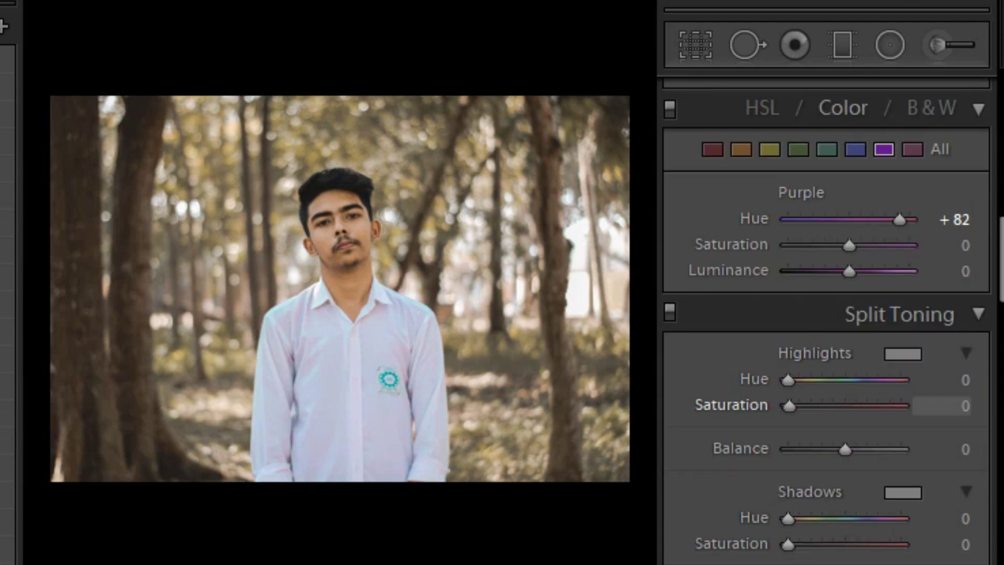
pyautogui.moveTo(941, 406); pyautogui.dragTo(962, 406)
pyautogui.moveTo(941, 379)
pyautogui.mouseDown()
pyautogui.moveTo(983, 380)
pyautogui.moveTo(936, 380)
pyautogui.mouseUp()
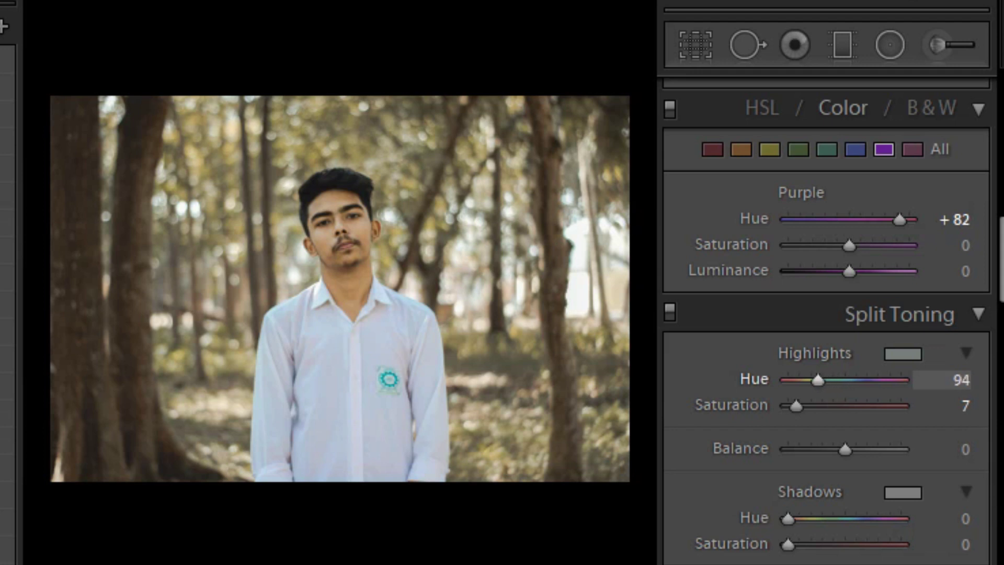
# Tint the shadows with Hue 69 at Saturation 11.
pyautogui.scroll(-3, 942, 397)
pyautogui.moveTo(788, 393)
pyautogui.mouseDown()
pyautogui.moveTo(827, 393)
pyautogui.moveTo(797, 393)
pyautogui.mouseUp()
pyautogui.moveTo(957, 393)
pyautogui.mouseDown()
pyautogui.moveTo(968, 394)
pyautogui.moveTo(978, 368)
pyautogui.mouseUp()
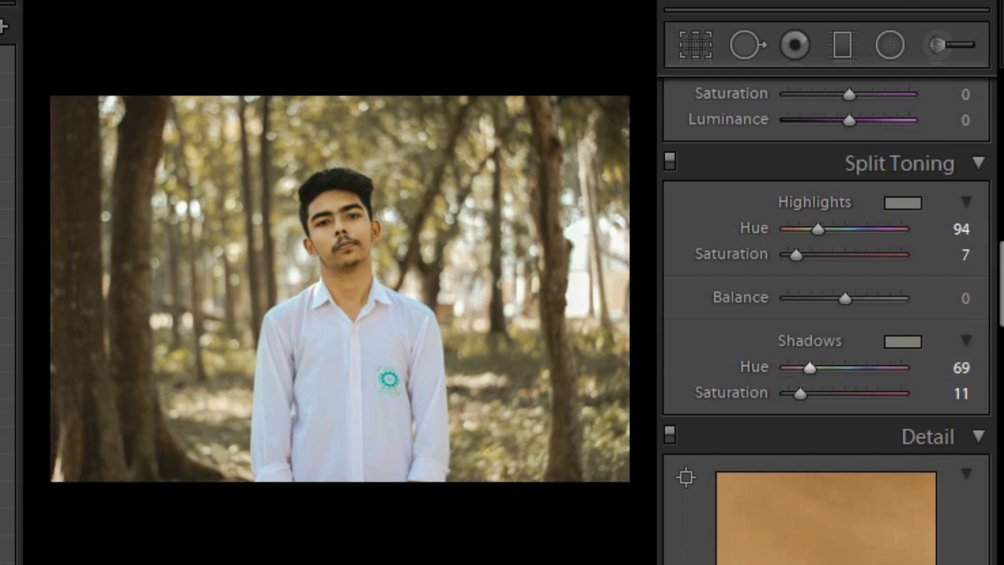
# Set sharpening to Amount 98 and Radius 1.5.
pyautogui.scroll(-3, 827, 366)
pyautogui.scroll(-3, 826, 366)
pyautogui.moveTo(813, 457); pyautogui.dragTo(863, 456)
pyautogui.moveTo(811, 482)
pyautogui.mouseDown()
pyautogui.moveTo(834, 482)
pyautogui.moveTo(804, 508)
pyautogui.mouseUp()
# Apply noise reduction with Luminance 10, Color 100 and Color Detail 32.
pyautogui.scroll(-3, 826, 314)
pyautogui.scroll(-3, 826, 314)
pyautogui.moveTo(787, 396); pyautogui.dragTo(902, 396)
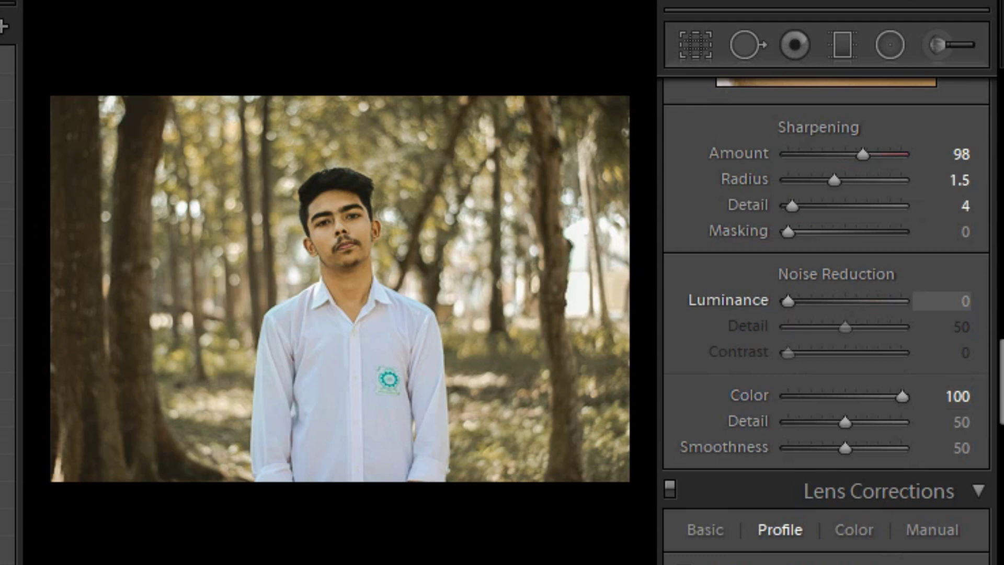
pyautogui.moveTo(787, 301); pyautogui.dragTo(799, 300)
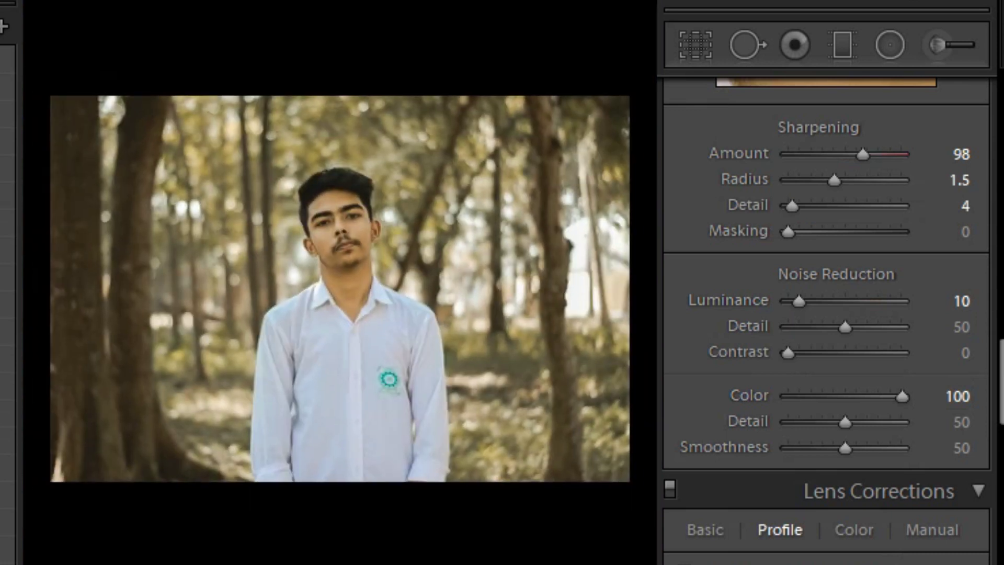
pyautogui.scroll(-3, 826, 314)
pyautogui.scroll(-3, 826, 314)
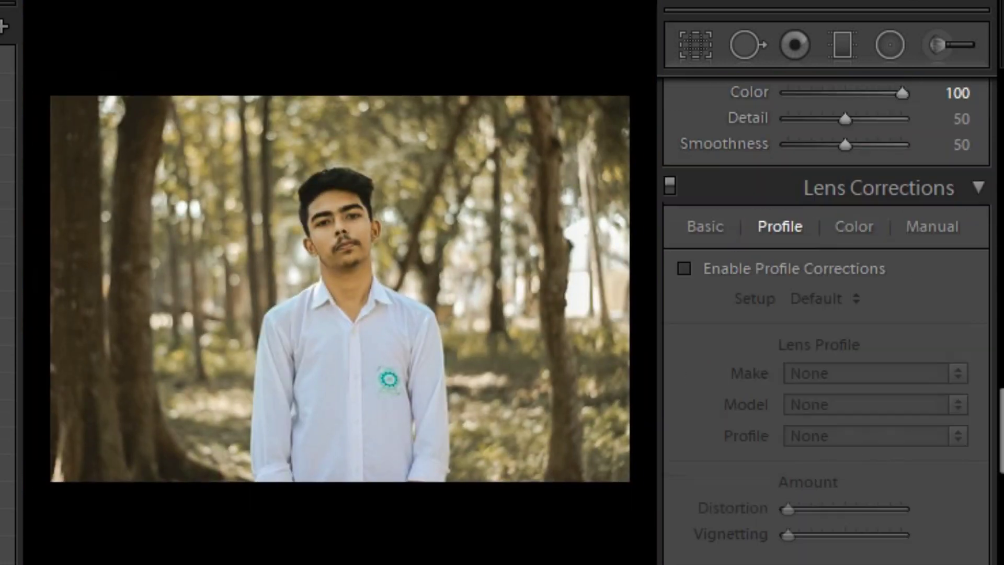
pyautogui.scroll(3, 827, 313)
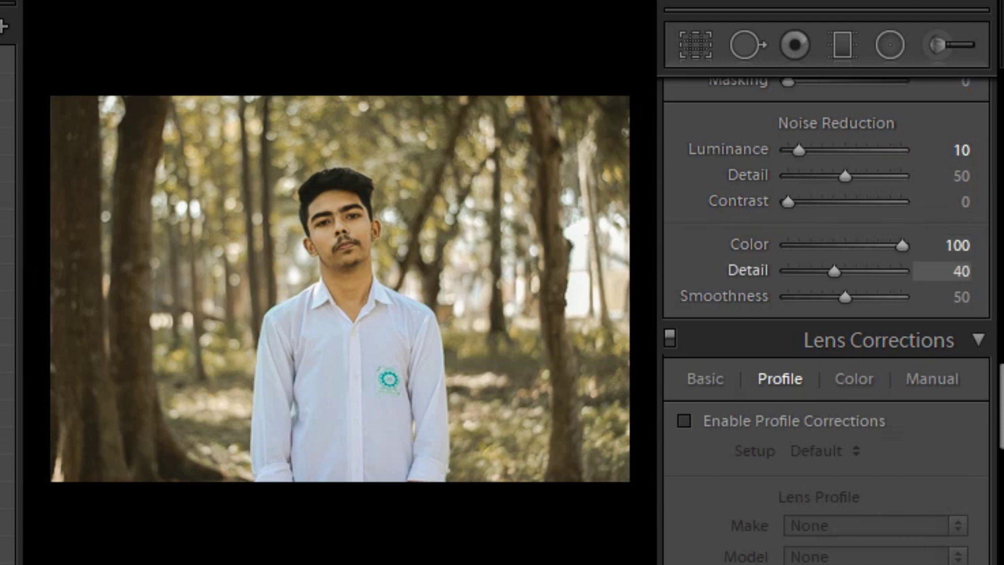
pyautogui.scroll(3, 941, 251)
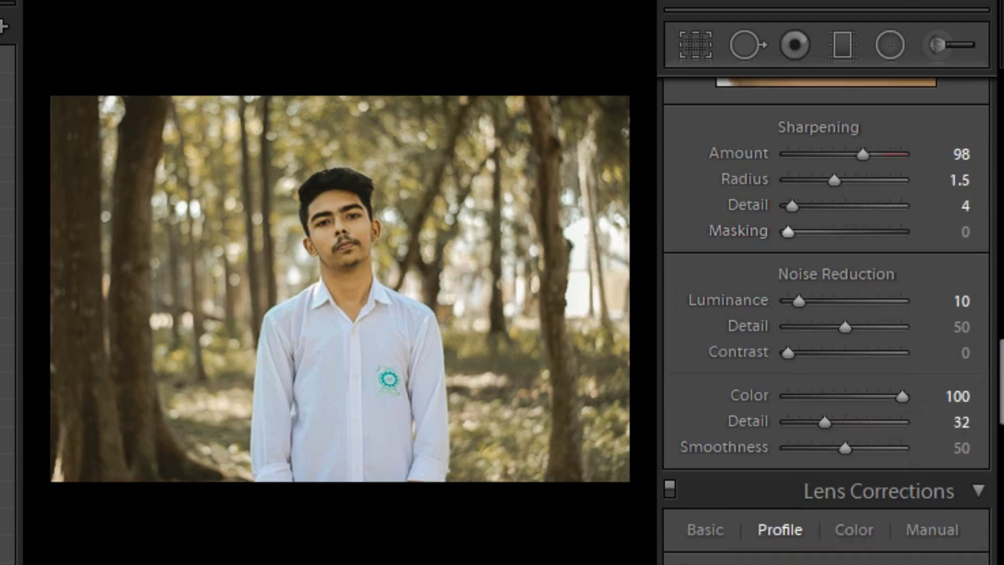
pyautogui.scroll(-3, 941, 251)
pyautogui.scroll(-6, 826, 314)
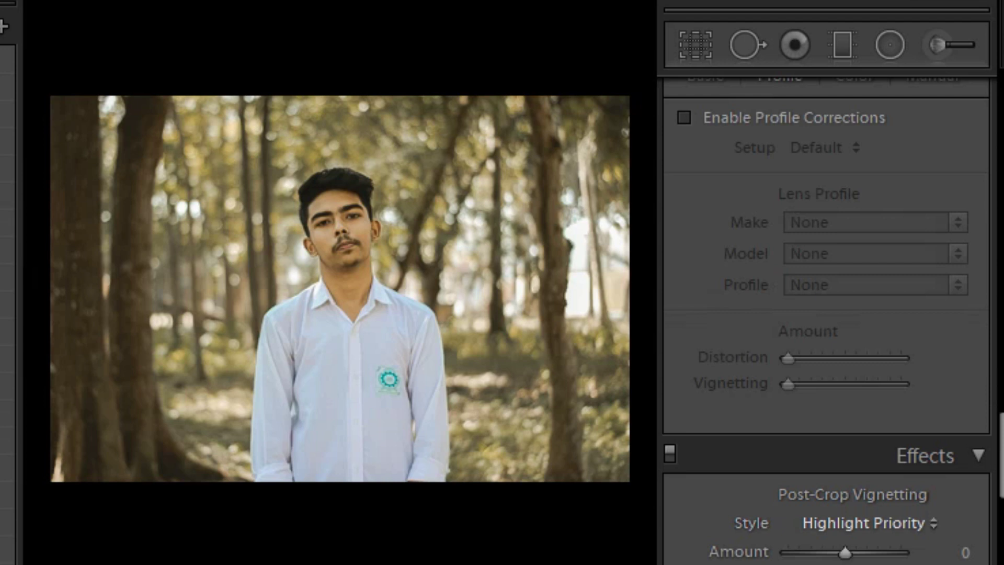
# Set the post-crop vignette to Amount −12, Midpoint 24, Roundness −33, Feather 68.
pyautogui.scroll(-3, 826, 314)
pyautogui.moveTo(845, 402)
pyautogui.mouseDown()
pyautogui.moveTo(833, 402)
pyautogui.moveTo(820, 428)
pyautogui.moveTo(797, 428)
pyautogui.moveTo(815, 428)
pyautogui.moveTo(838, 401)
pyautogui.mouseUp()
pyautogui.moveTo(845, 479)
pyautogui.mouseDown()
pyautogui.moveTo(809, 480)
pyautogui.moveTo(866, 480)
pyautogui.moveTo(831, 453)
pyautogui.mouseUp()
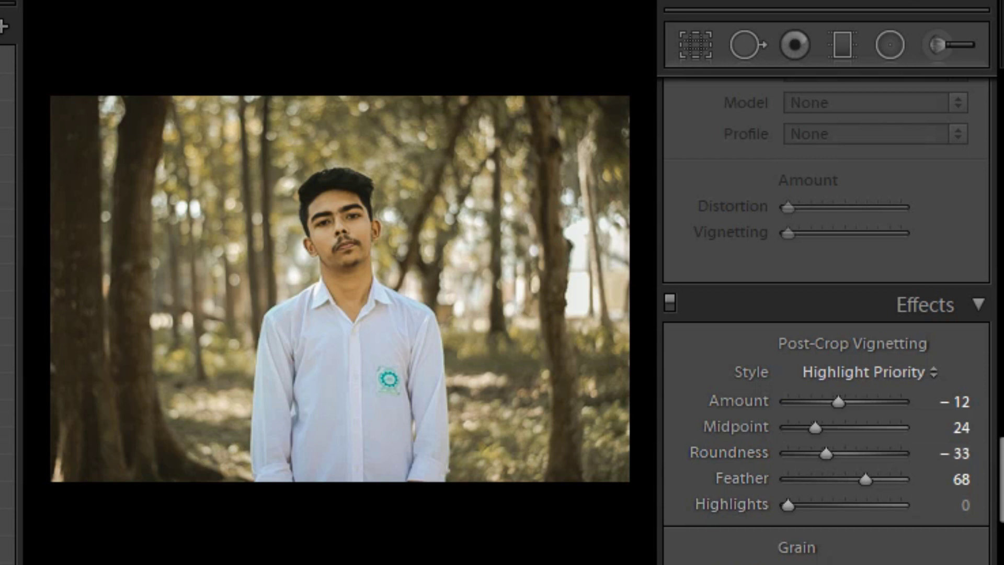
pyautogui.scroll(-5, 826, 455)
pyautogui.scroll(-4, 826, 455)
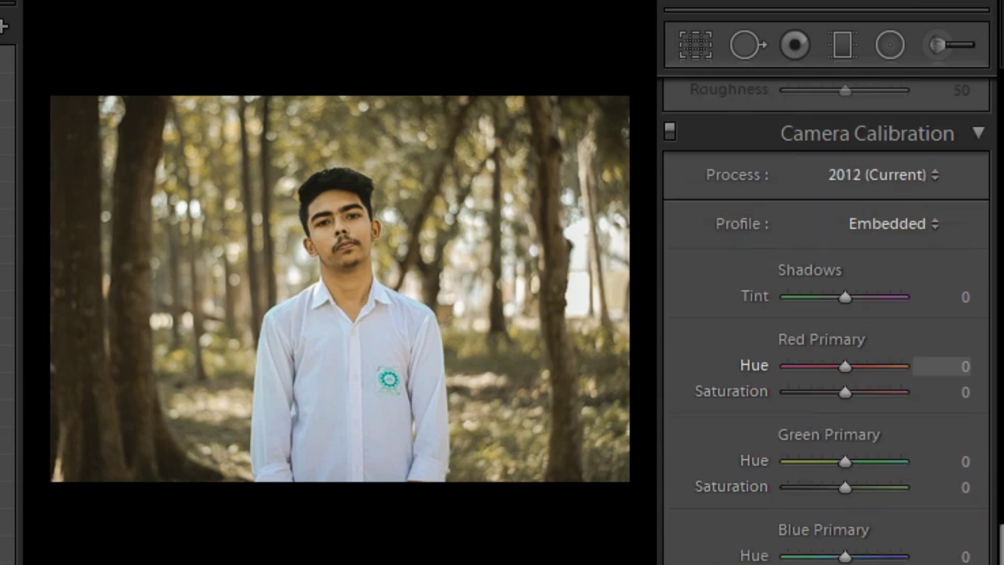
# In Camera Calibration set Shadows Tint +2, Red Hue −45, Blue Hue −19, Green Hue −50.
pyautogui.moveTo(845, 297)
pyautogui.mouseDown()
pyautogui.moveTo(807, 296)
pyautogui.moveTo(847, 297)
pyautogui.mouseUp()
pyautogui.moveTo(845, 366)
pyautogui.mouseDown()
pyautogui.moveTo(893, 366)
pyautogui.moveTo(823, 367)
pyautogui.mouseUp()
pyautogui.moveTo(845, 556)
pyautogui.mouseDown()
pyautogui.moveTo(809, 556)
pyautogui.moveTo(828, 556)
pyautogui.mouseUp()
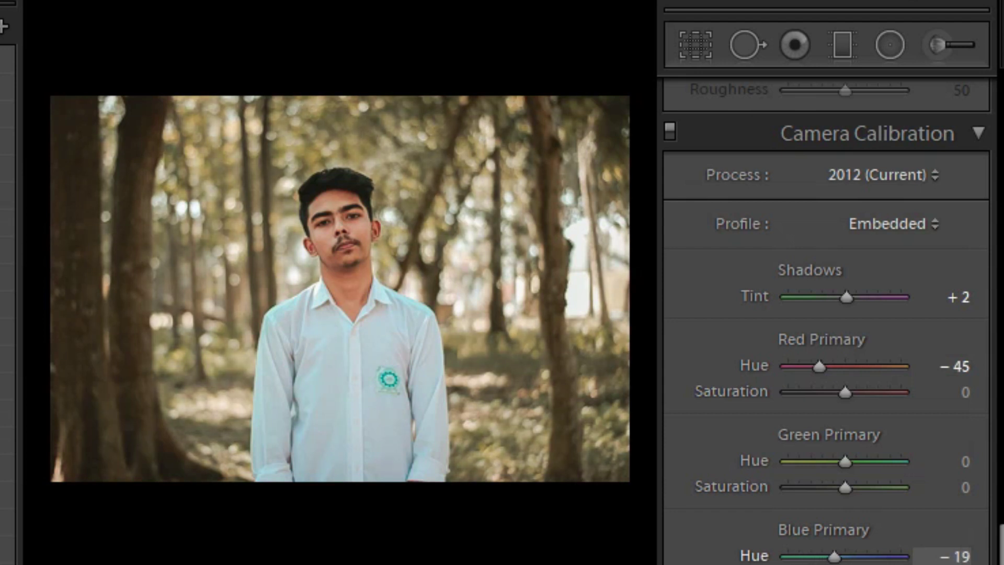
pyautogui.moveTo(845, 462)
pyautogui.mouseDown()
pyautogui.moveTo(805, 461)
pyautogui.moveTo(829, 461)
pyautogui.moveTo(817, 462)
pyautogui.mouseUp()
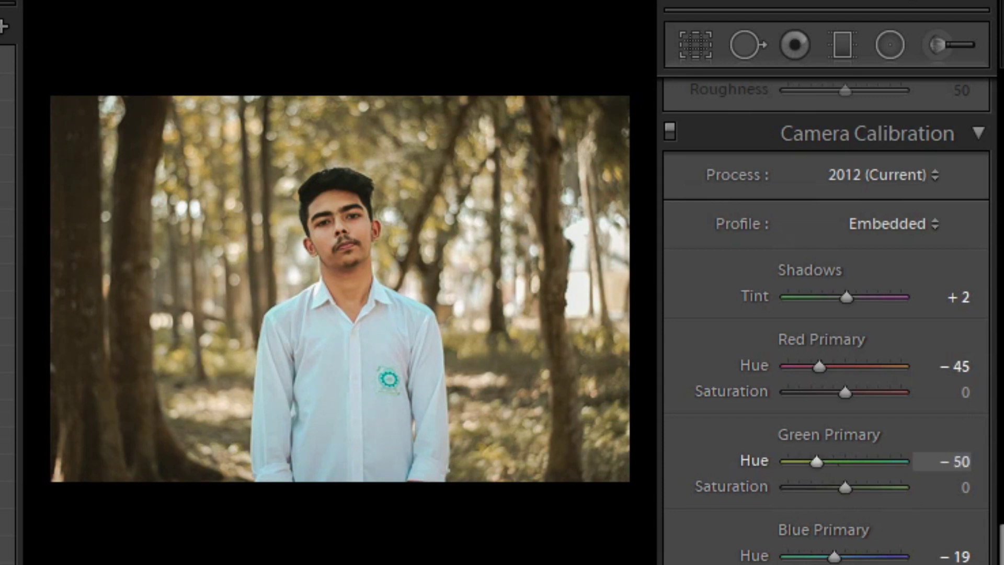
# Back in the Basic panel, raise the white balance Temp from −2 to +5.
pyautogui.scroll(3, 836, 461)
pyautogui.scroll(5, 837, 461)
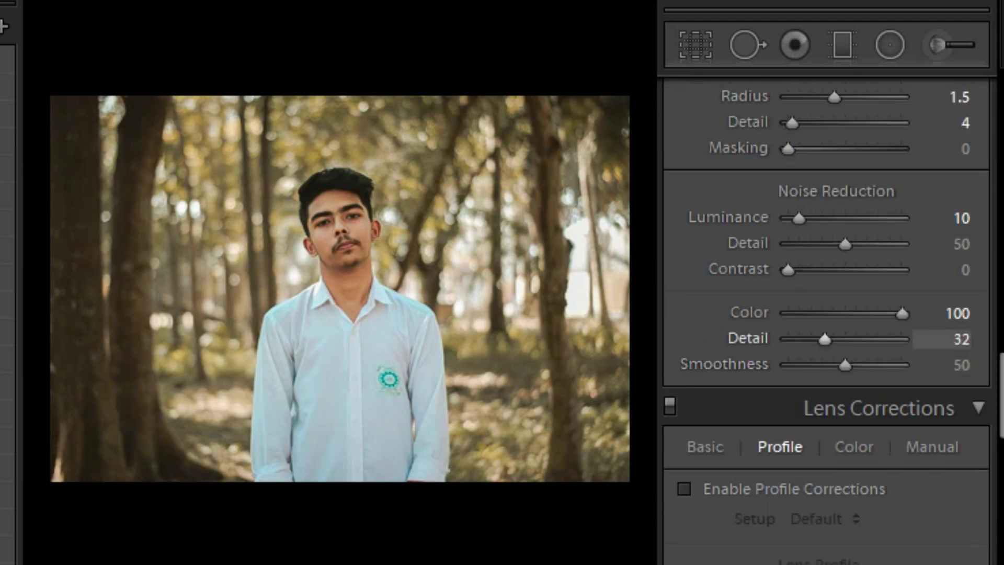
pyautogui.scroll(10, 826, 319)
pyautogui.scroll(2, 826, 319)
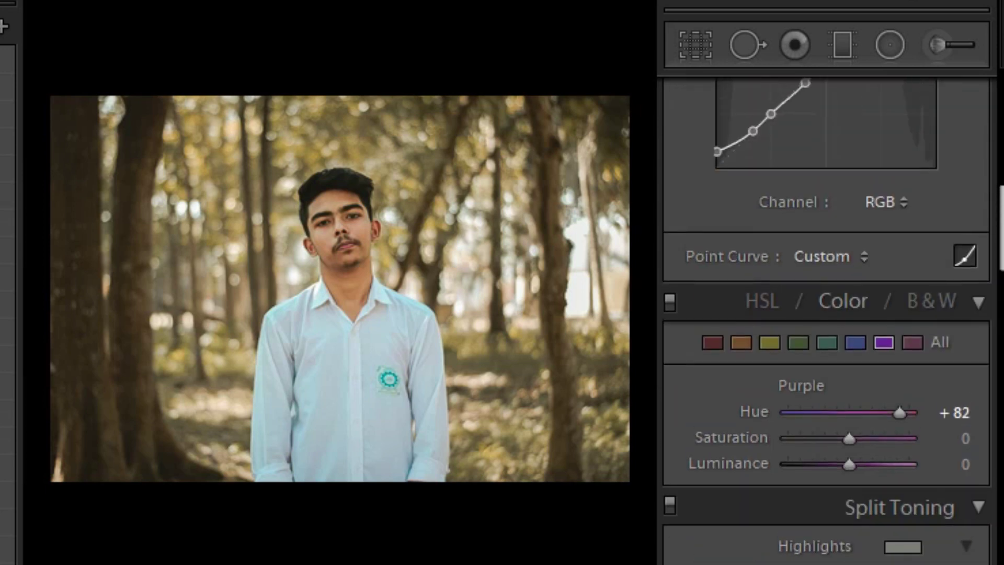
pyautogui.scroll(4, 826, 319)
pyautogui.scroll(3, 826, 319)
pyautogui.scroll(1, 826, 319)
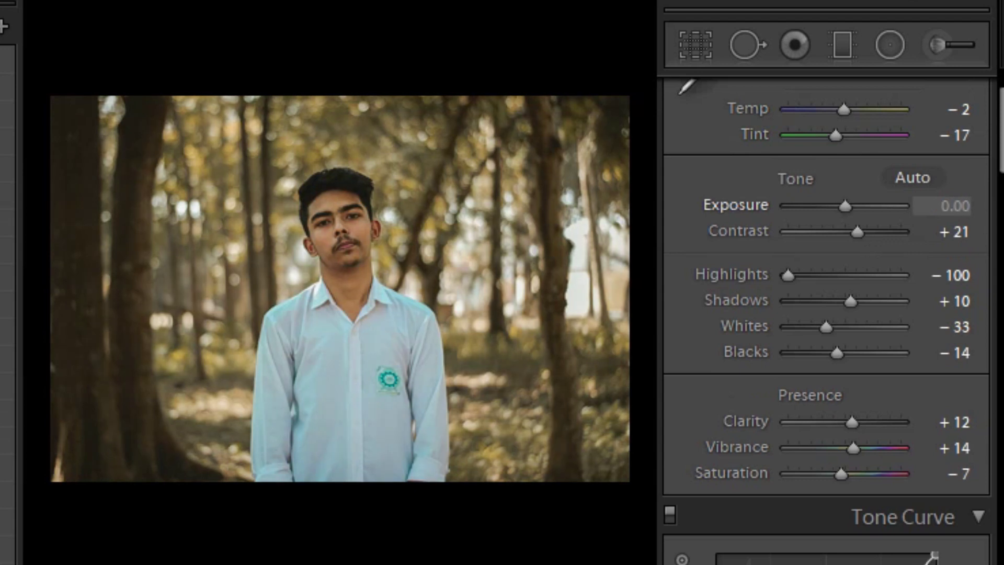
pyautogui.press(',')
pyautogui.press(',')
pyautogui.press('=')
pyautogui.press('=')
pyautogui.press('=')
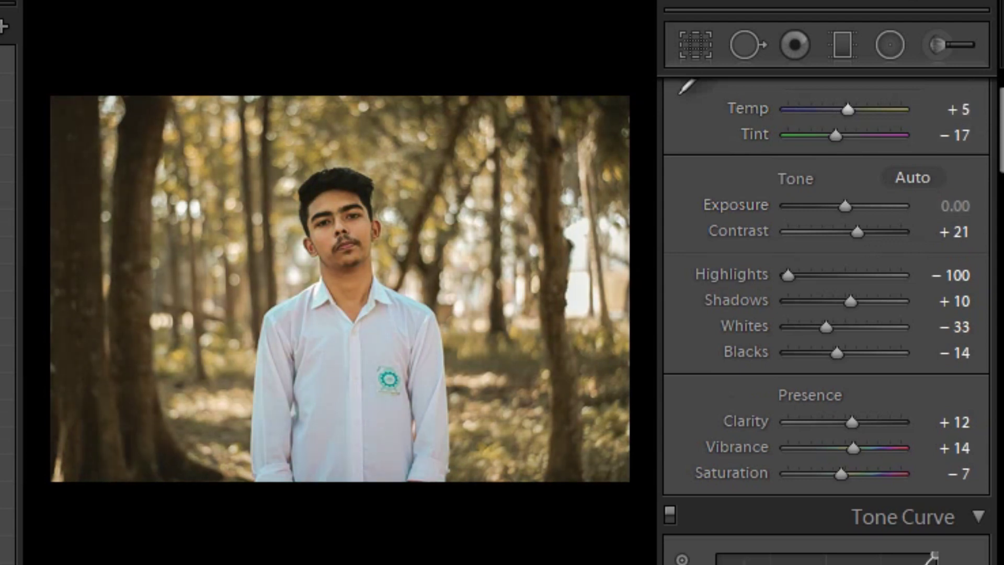
pyautogui.press('.')
pyautogui.press('.')
pyautogui.press('.')
pyautogui.press(',')
pyautogui.press(',')
pyautogui.press(',')
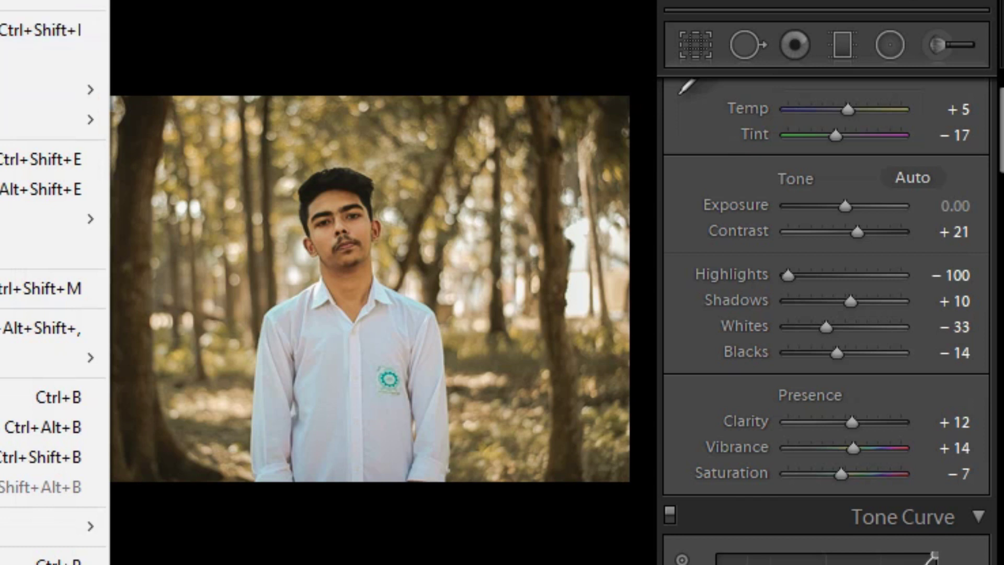
# Open the menu containing the Export command for the finished photo.
pyautogui.click(52, 159)
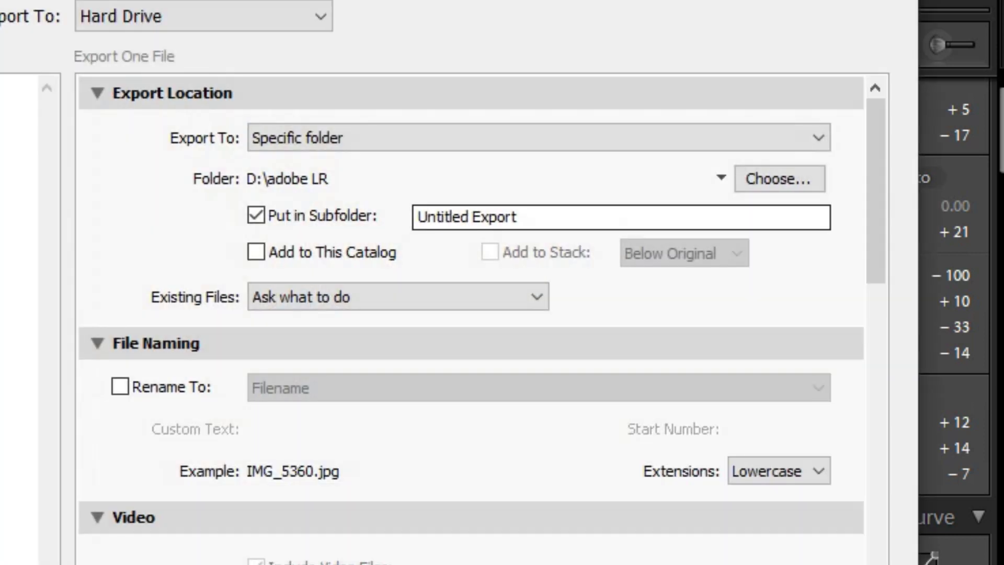